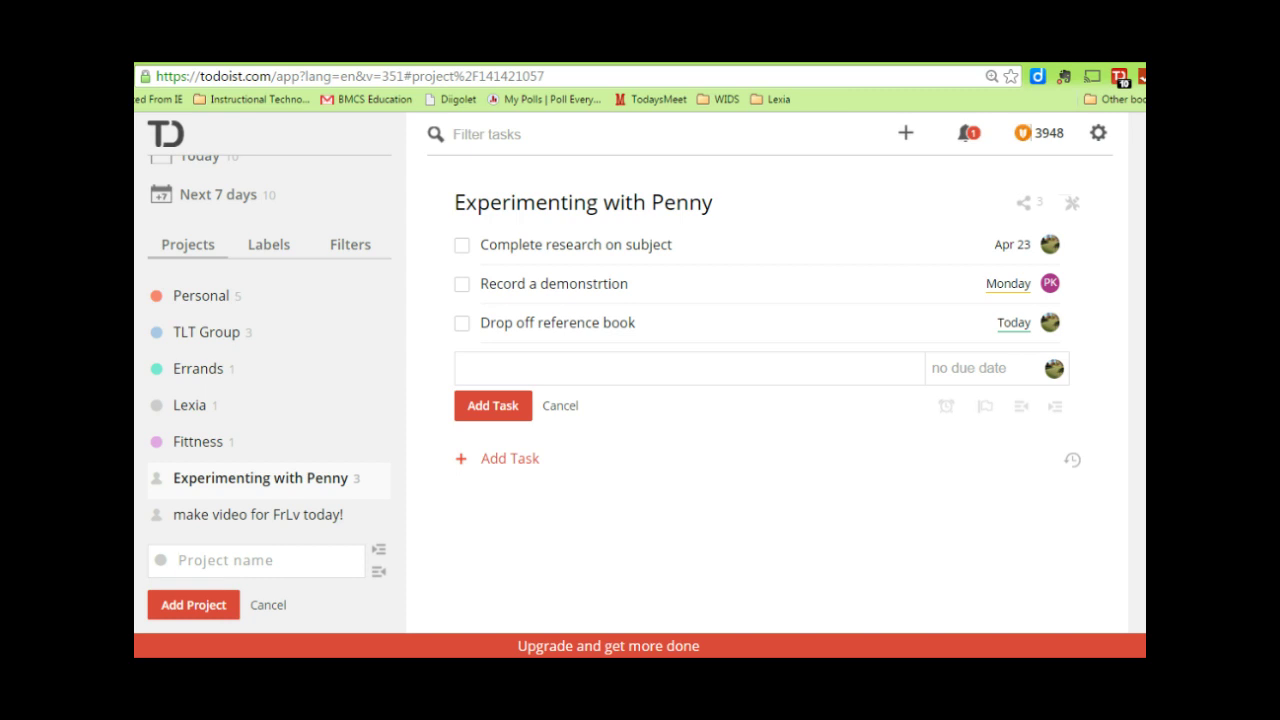
# - Open the Experimenting with Penny project to show its three tasks
pyautogui.click(545, 651)
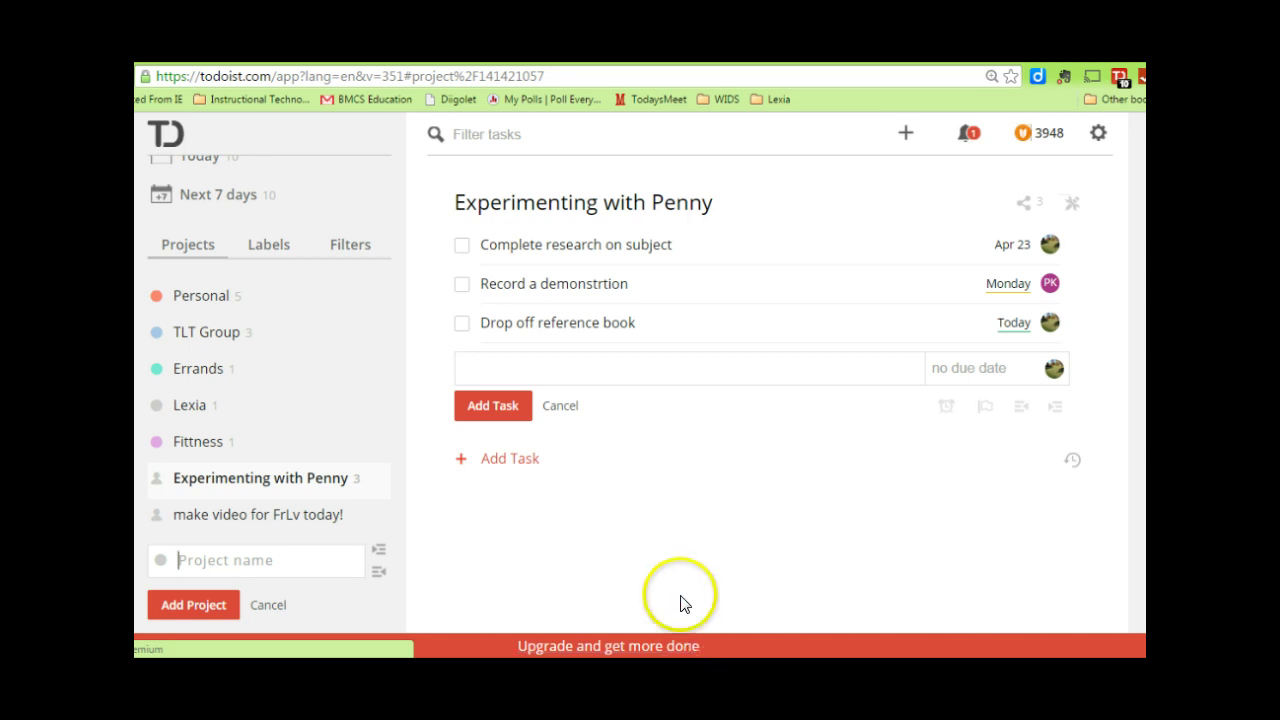
pyautogui.click(905, 138)
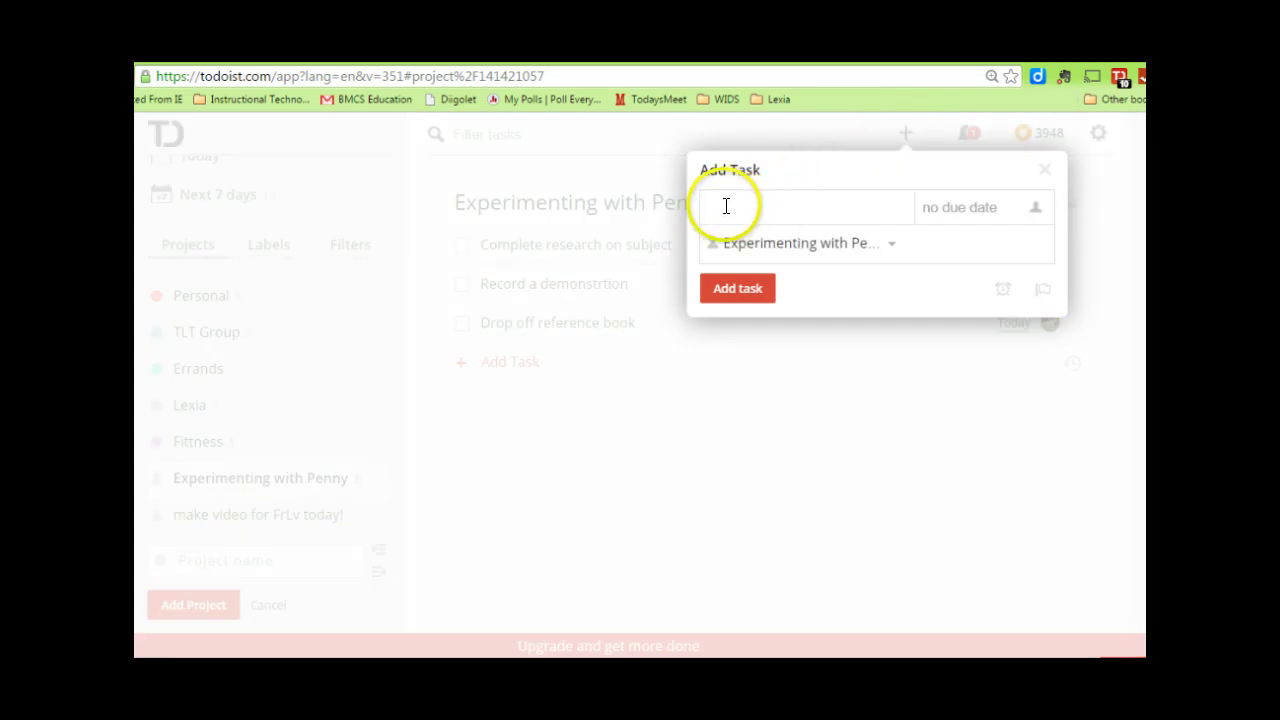
pyautogui.click(1038, 212)
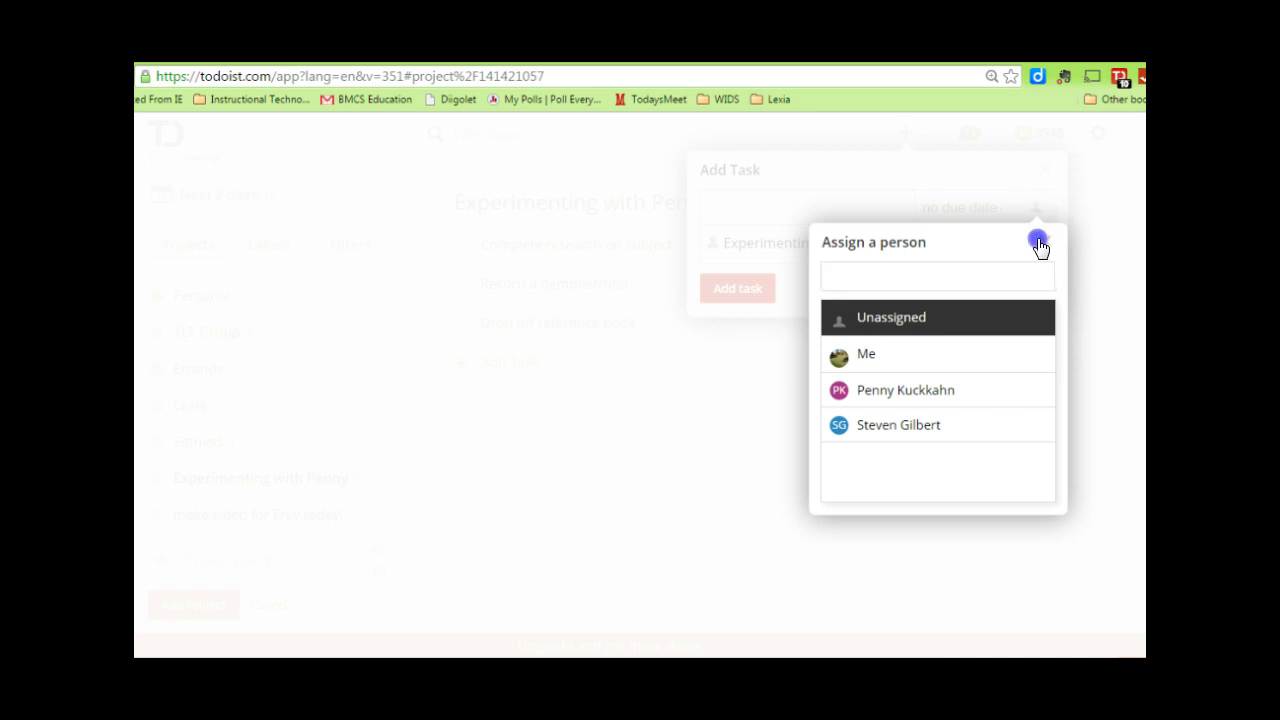
pyautogui.click(1043, 243)
pyautogui.click(957, 210)
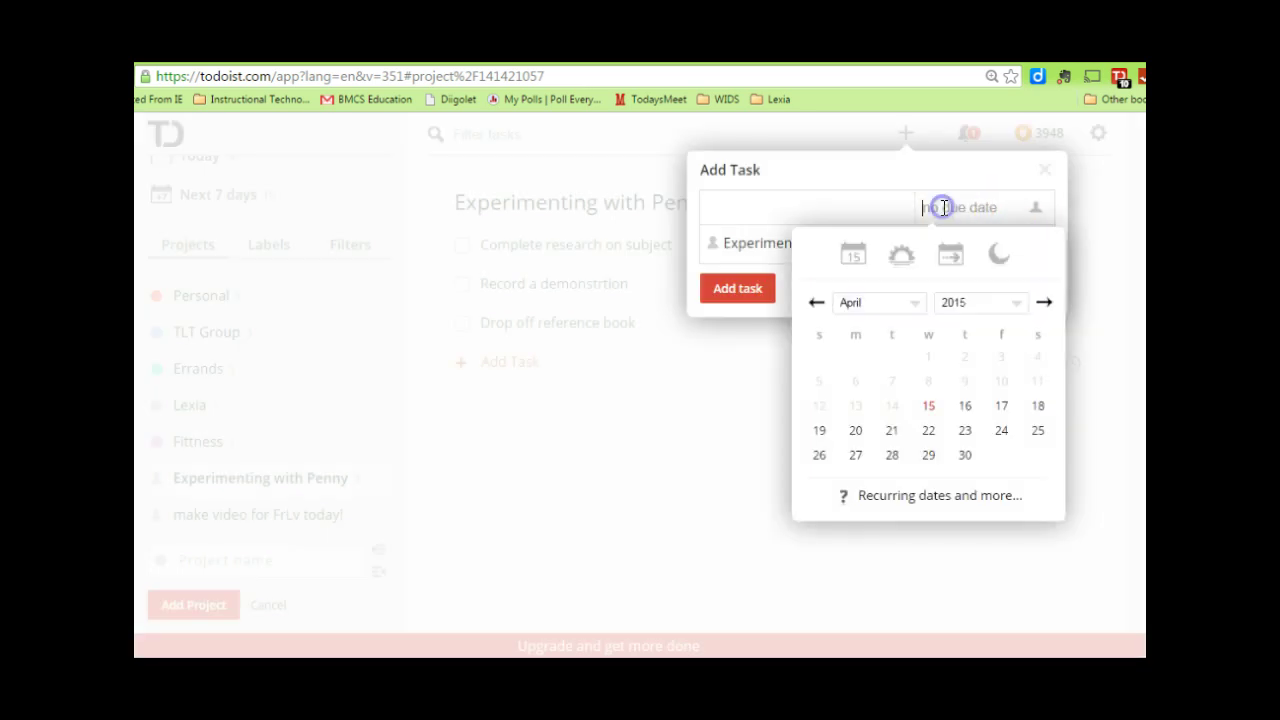
pyautogui.click(853, 431)
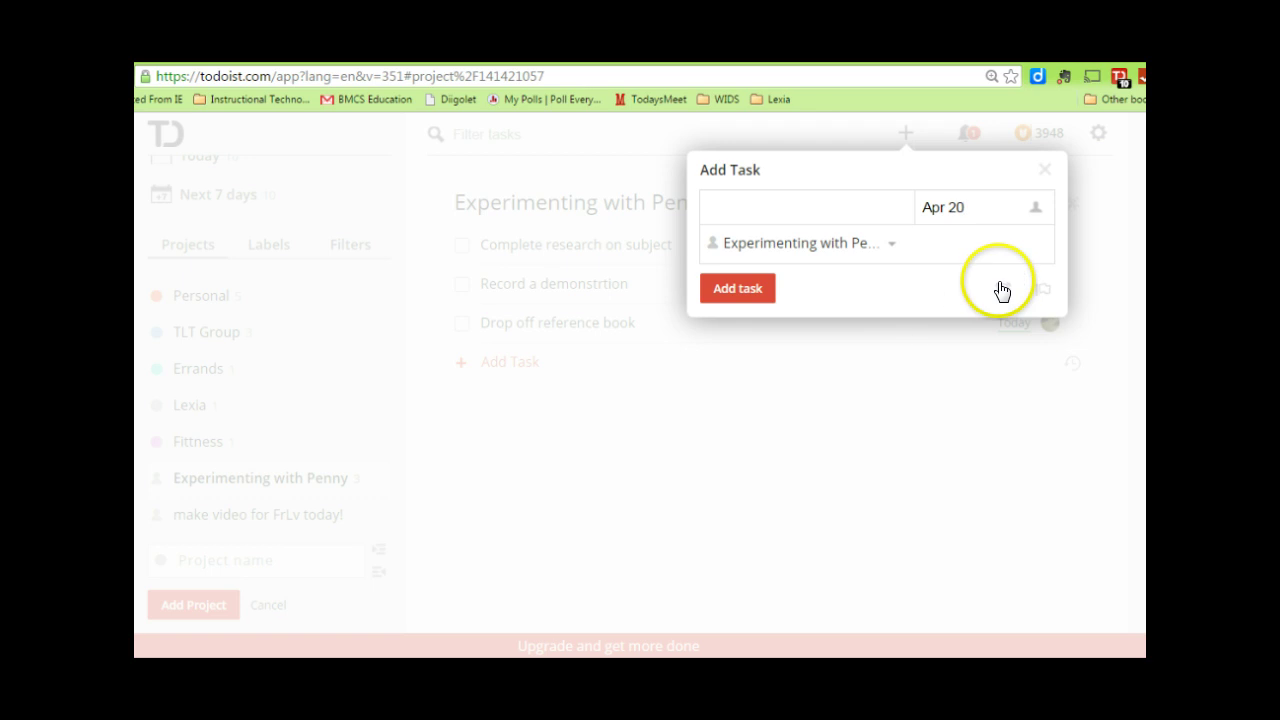
pyautogui.click(1045, 170)
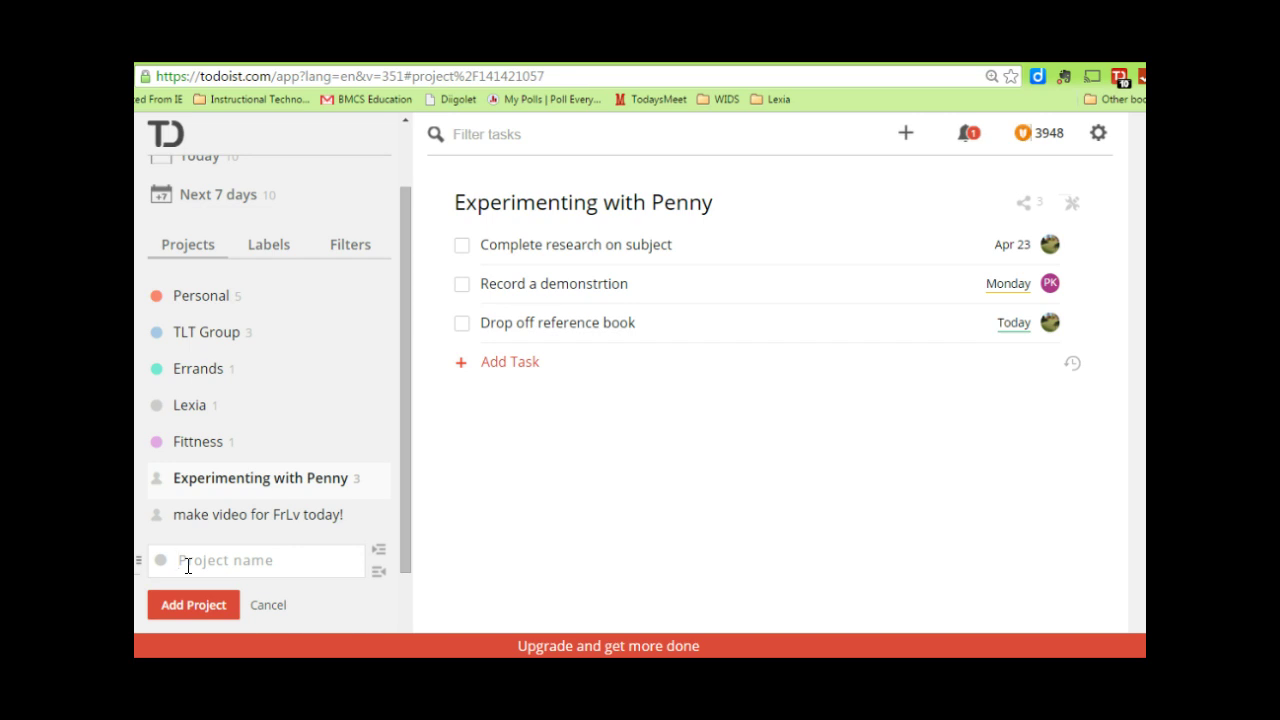
# - Create a new project named 'Blog post development'
pyautogui.write('Blog post development')
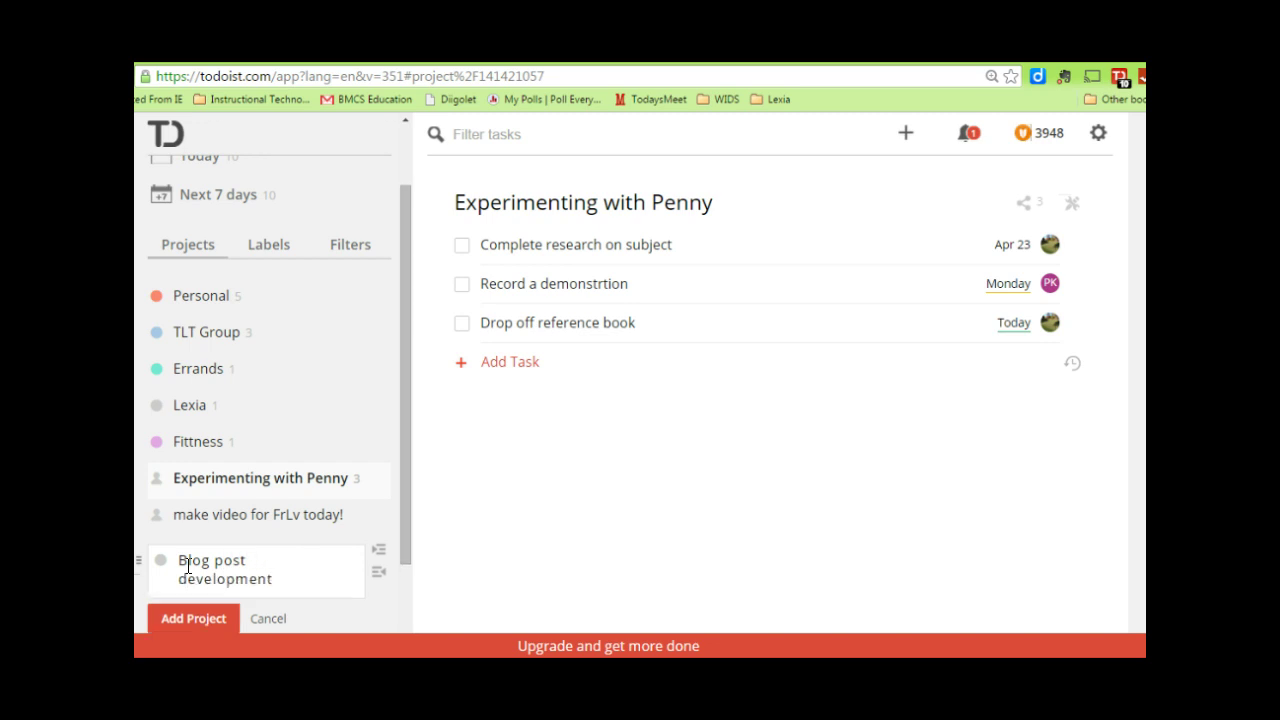
pyautogui.click(324, 608)
pyautogui.click(183, 617)
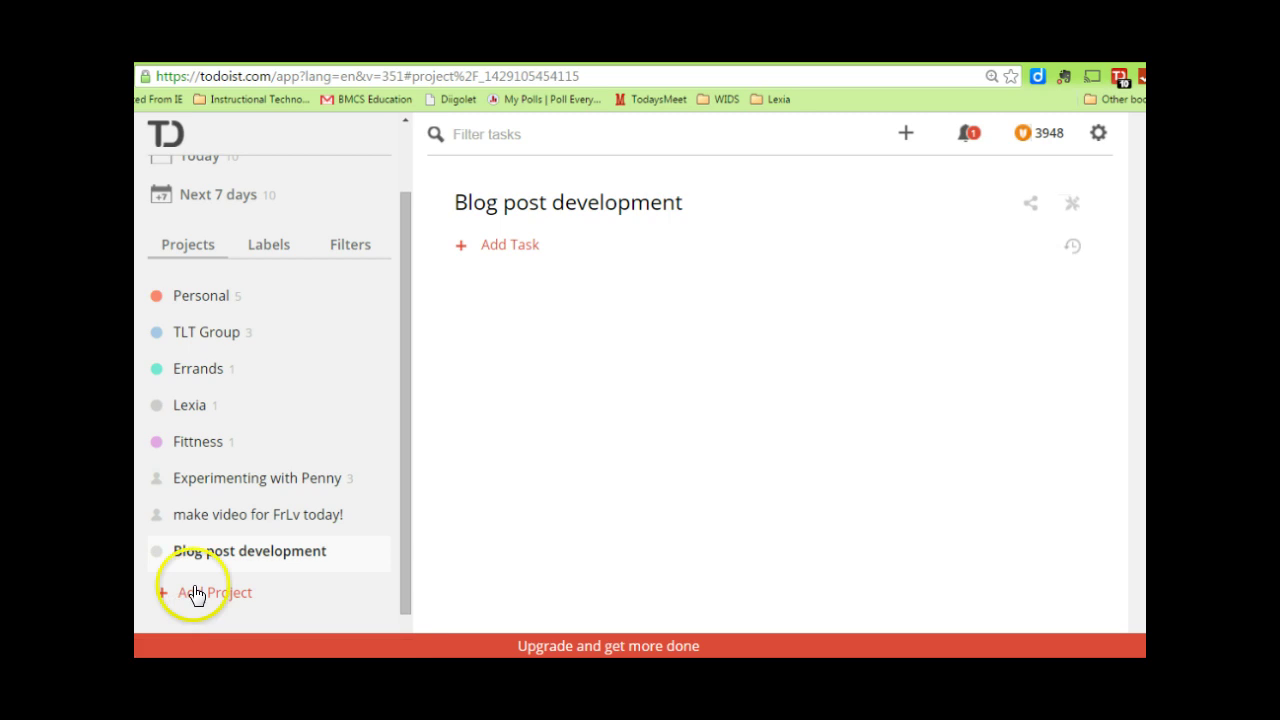
# - Check the new project's options menu without changes, then return to Experimenting with Penny
pyautogui.moveTo(162, 556)
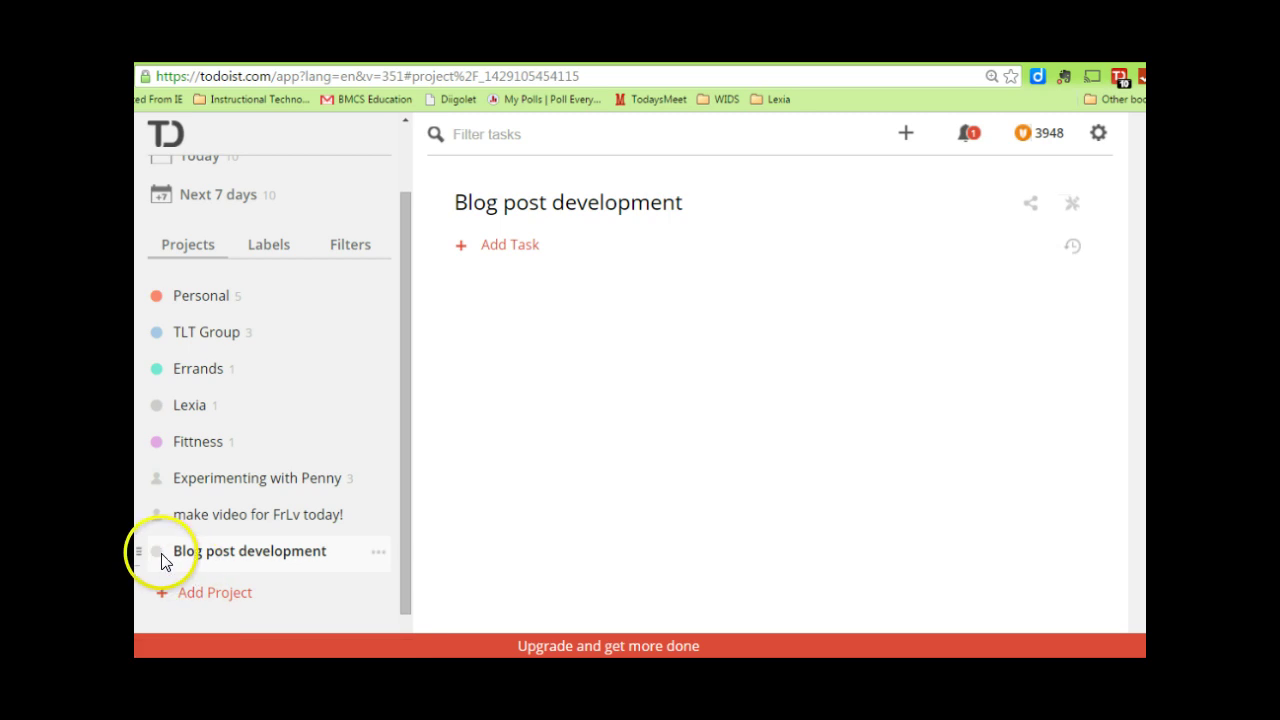
pyautogui.click(375, 554)
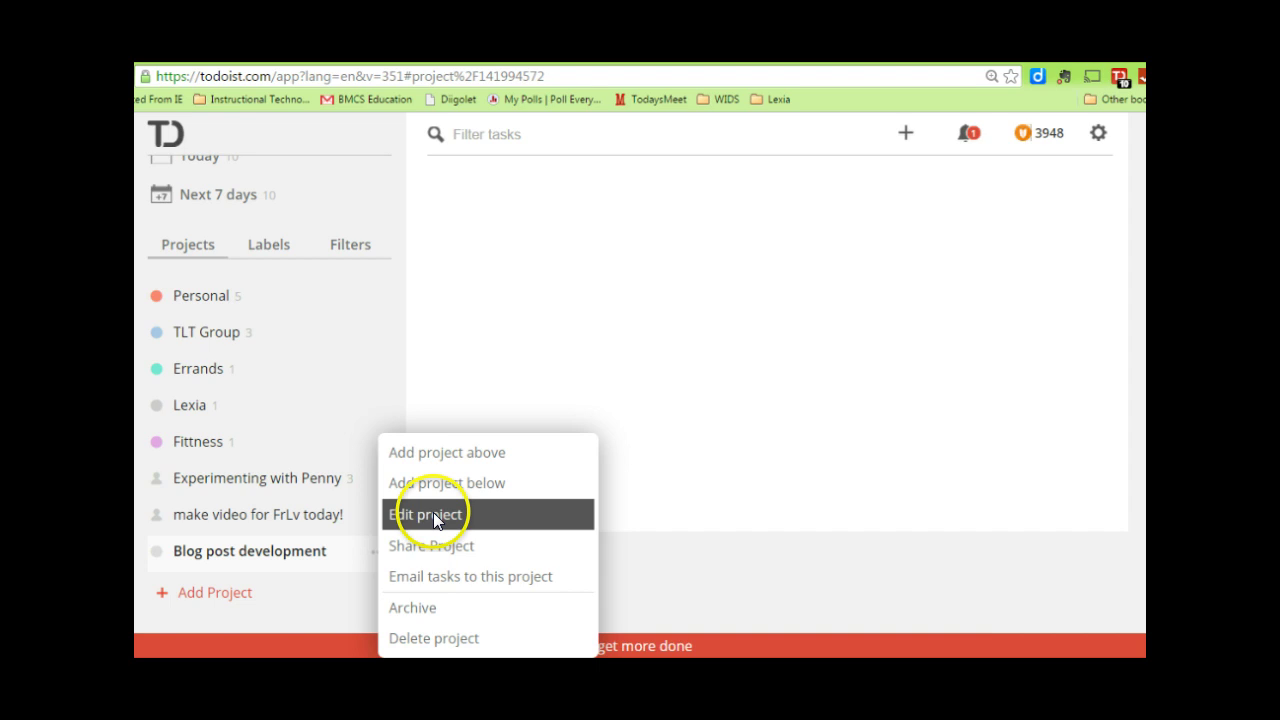
pyautogui.click(303, 585)
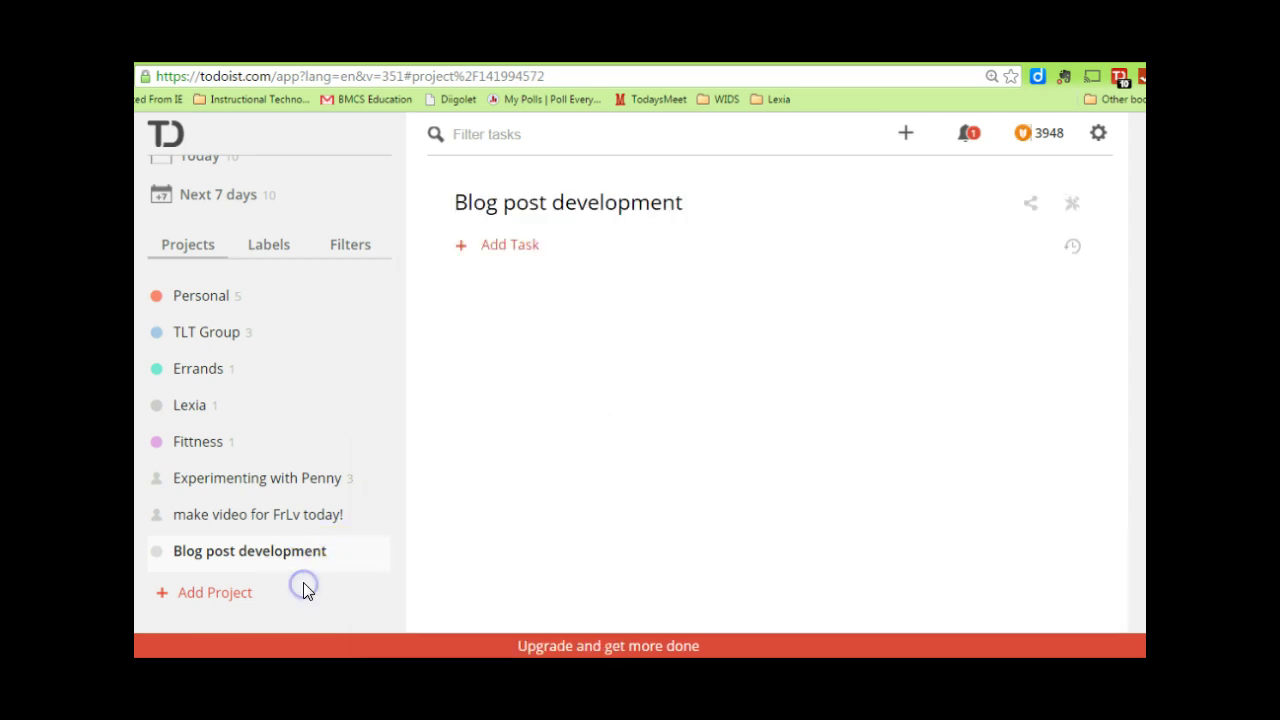
pyautogui.click(293, 486)
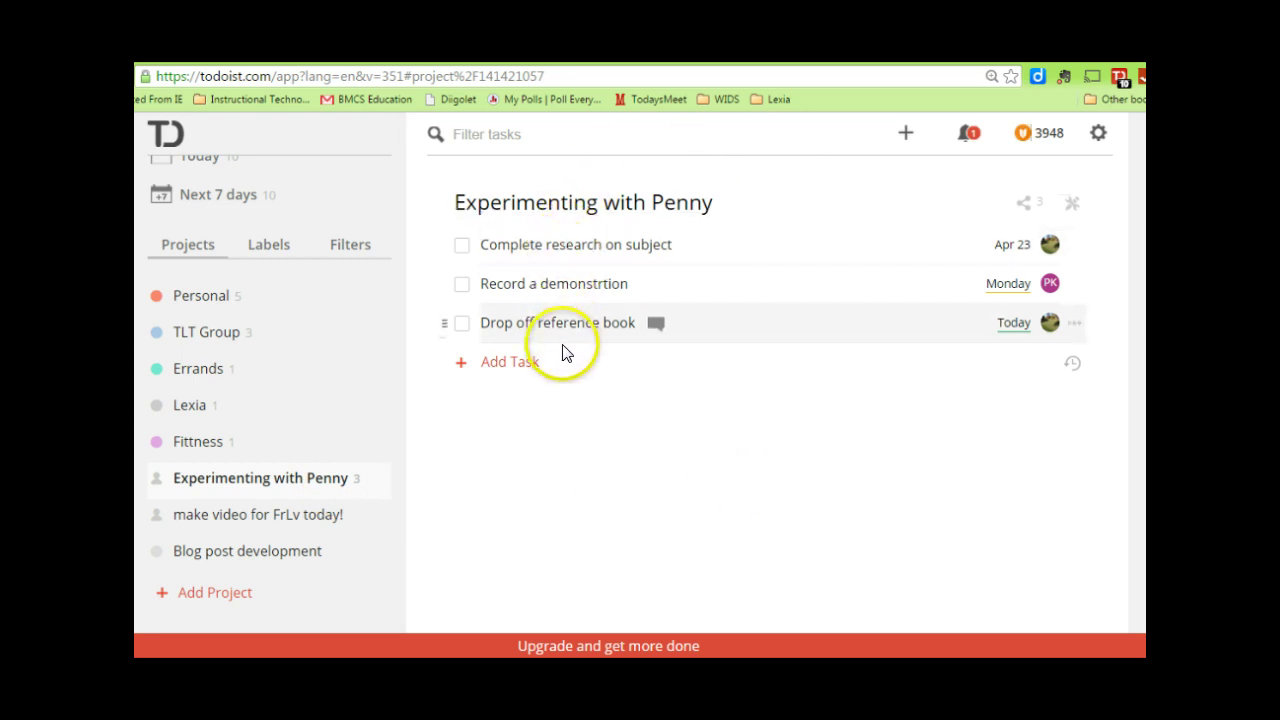
# - Invite a collaborator by e-mail address to Experimenting with Penny, then close the share options
pyautogui.click(1030, 205)
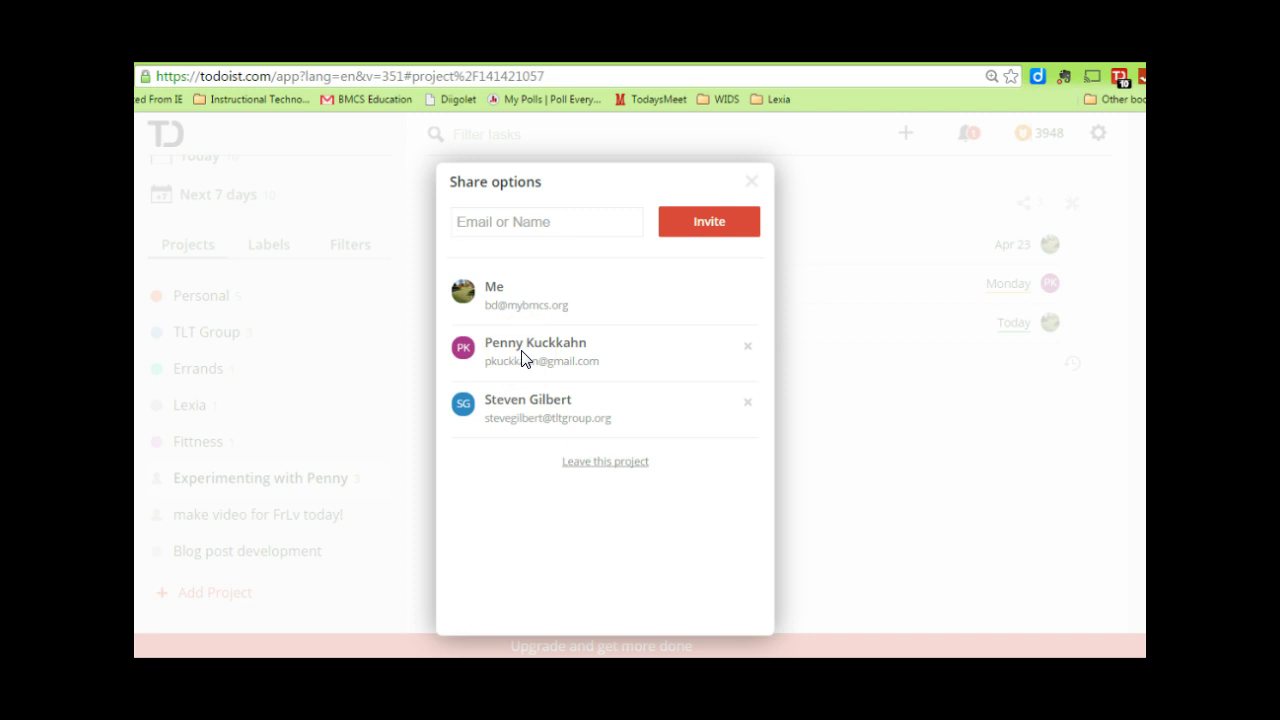
pyautogui.click(495, 222)
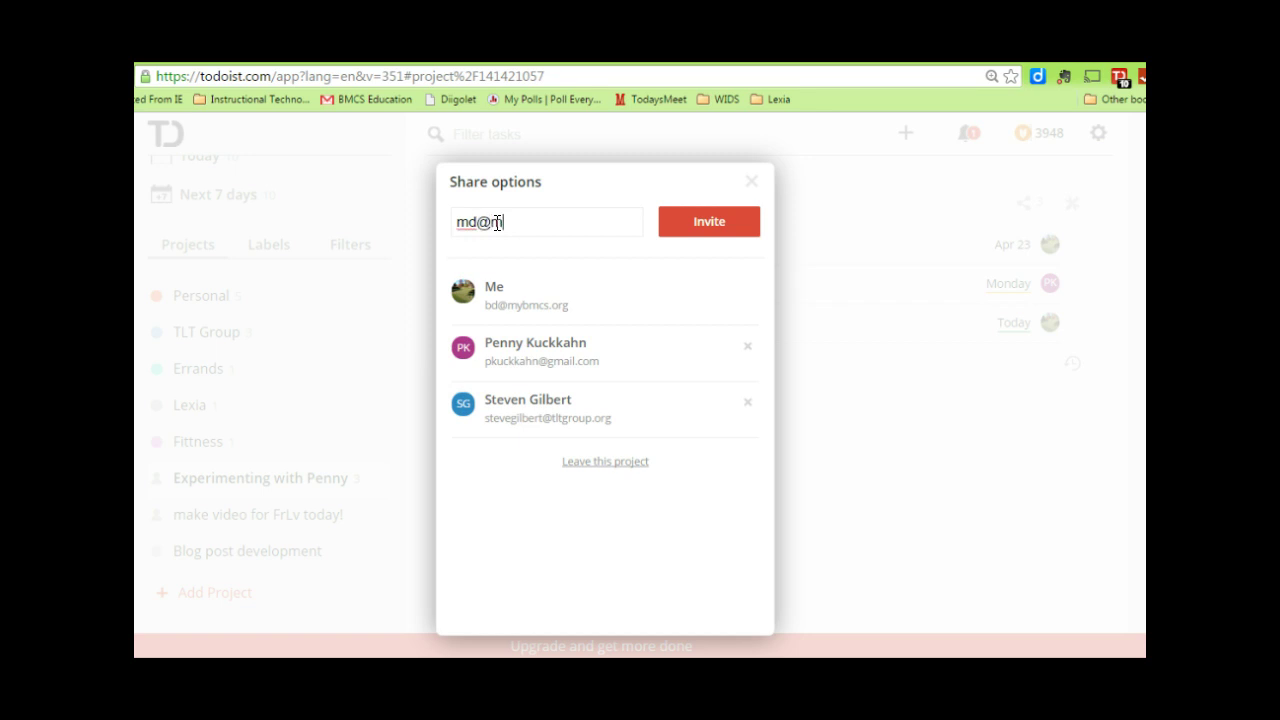
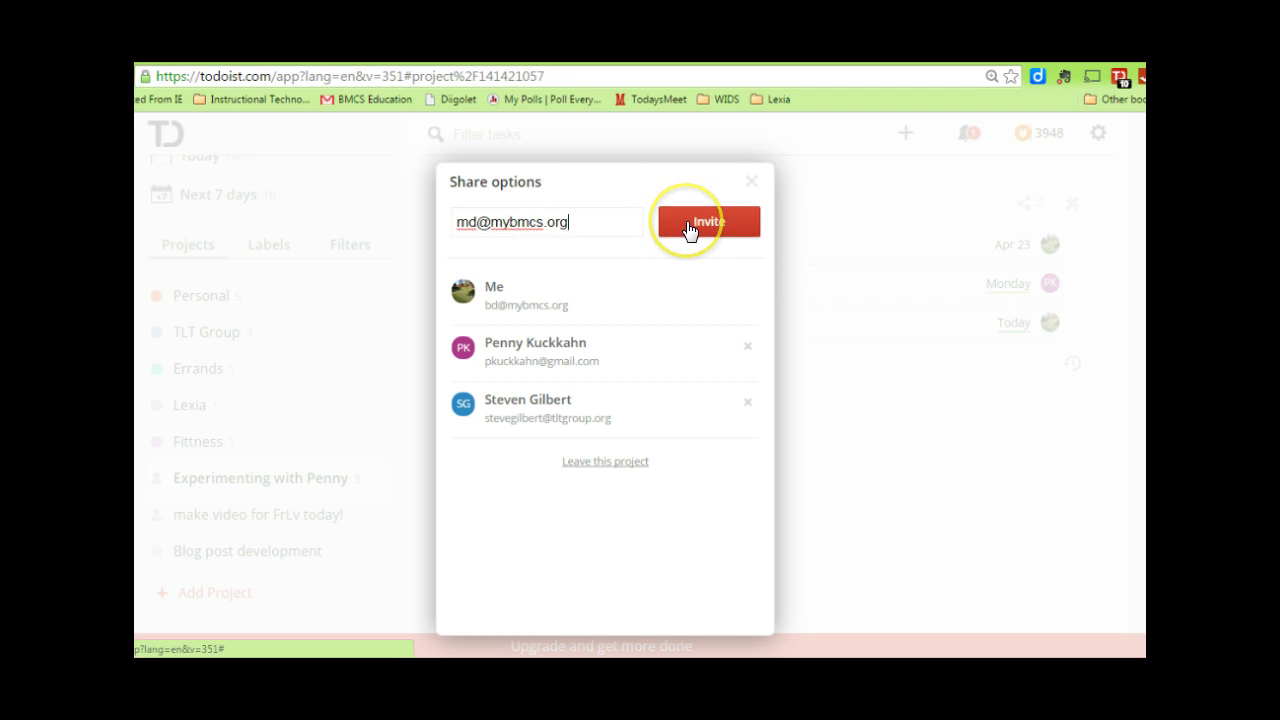
pyautogui.click(689, 229)
pyautogui.moveTo(600, 258); pyautogui.dragTo(552, 300)
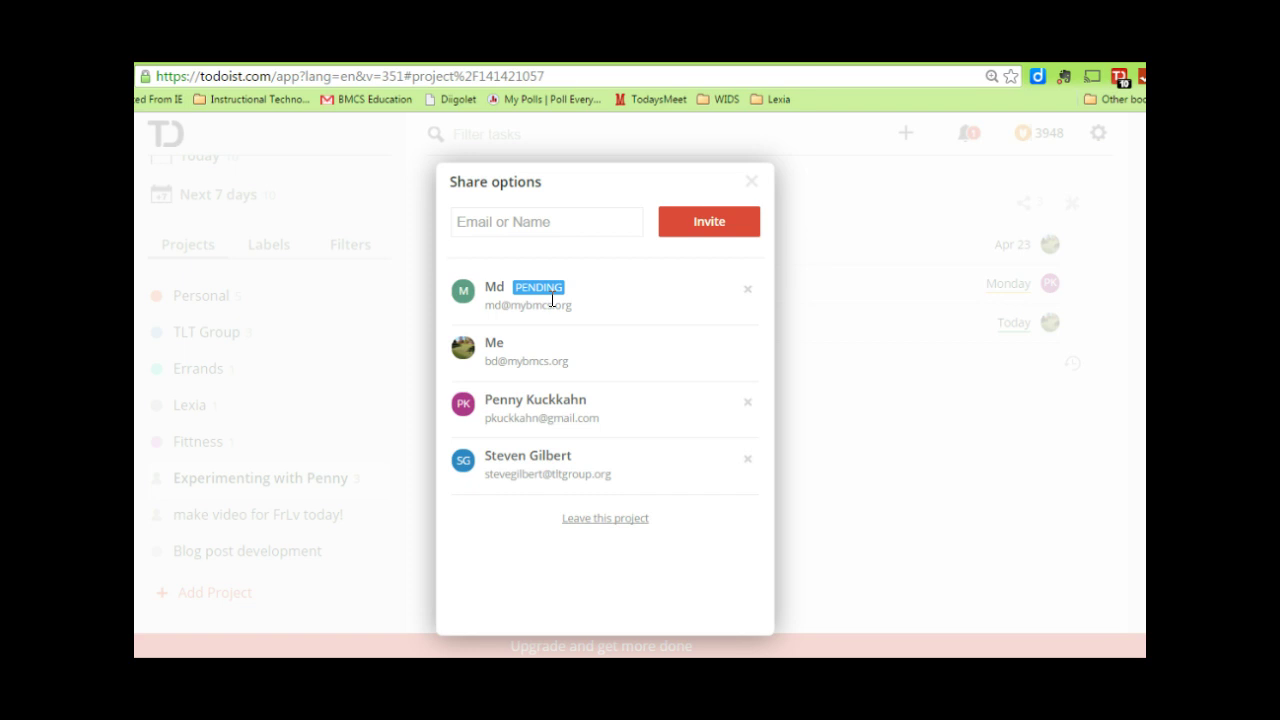
pyautogui.click(751, 183)
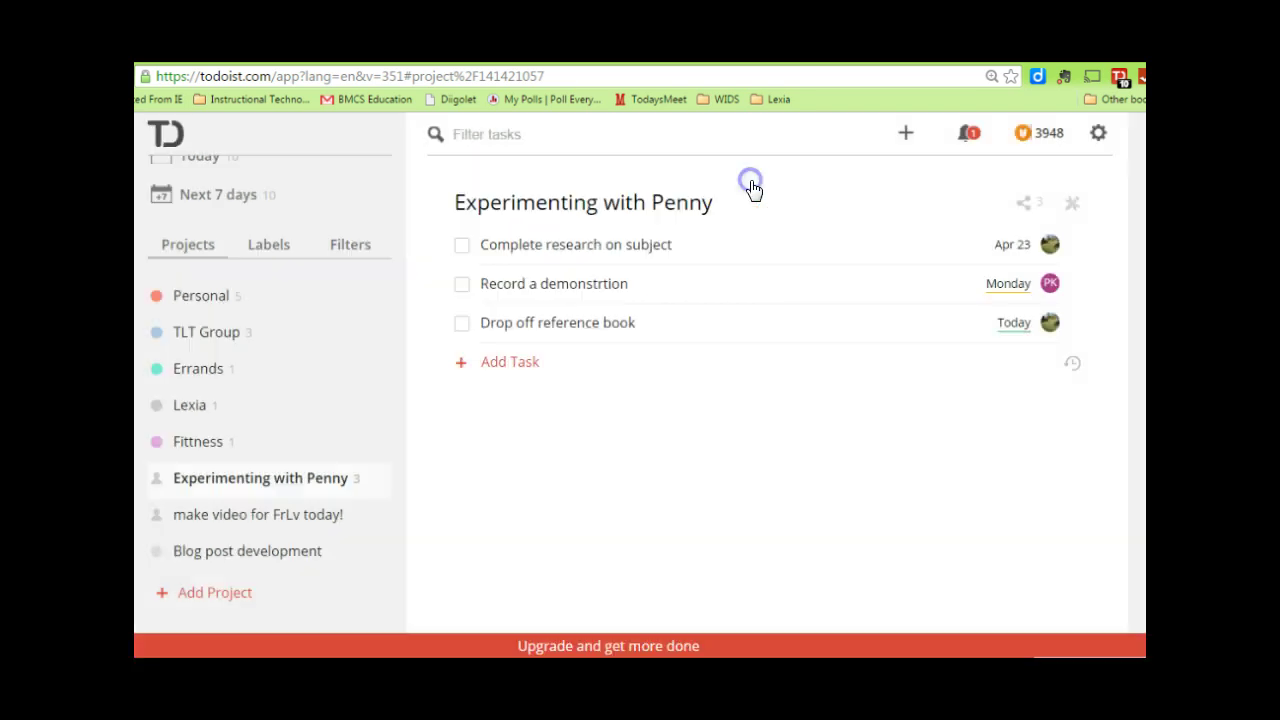
# - Draft a task 'Develop an outline' due April 20 and assigned to PK
pyautogui.click(515, 364)
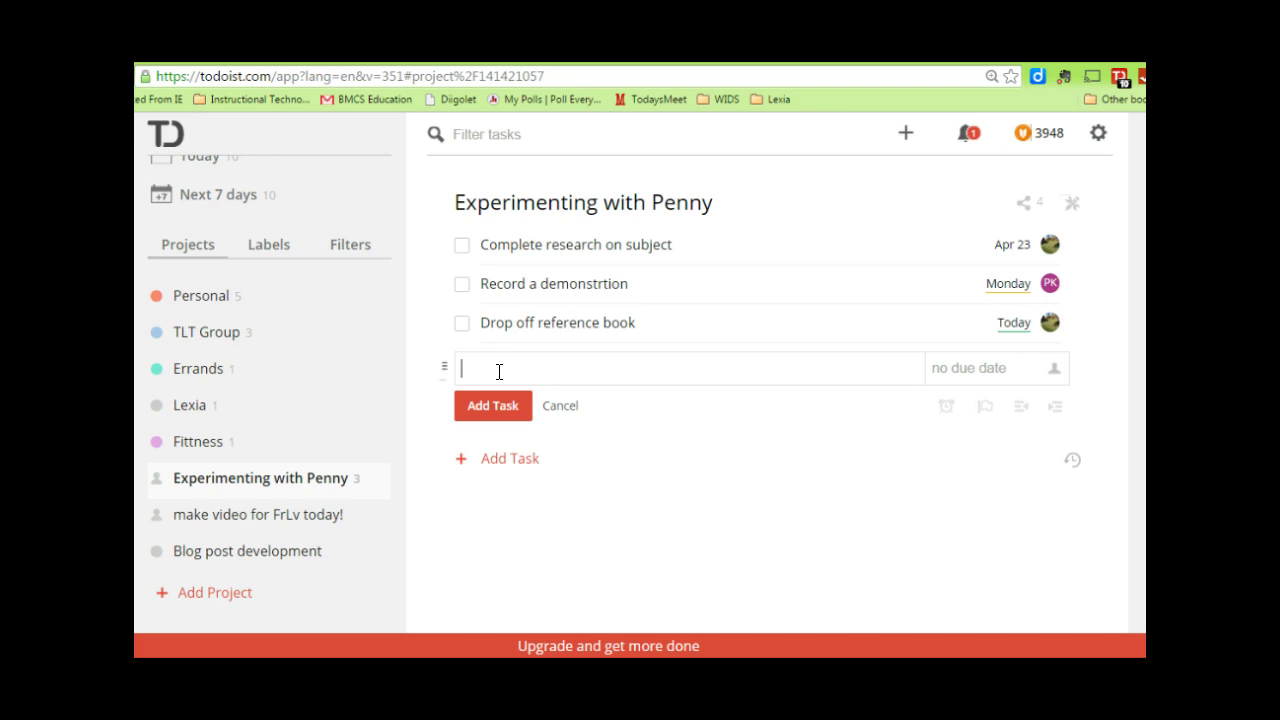
pyautogui.write('Develop an utli')
pyautogui.press('BackSpace')
pyautogui.press('BackSpace')
pyautogui.press('BackSpace')
pyautogui.write('outline')
pyautogui.click(932, 366)
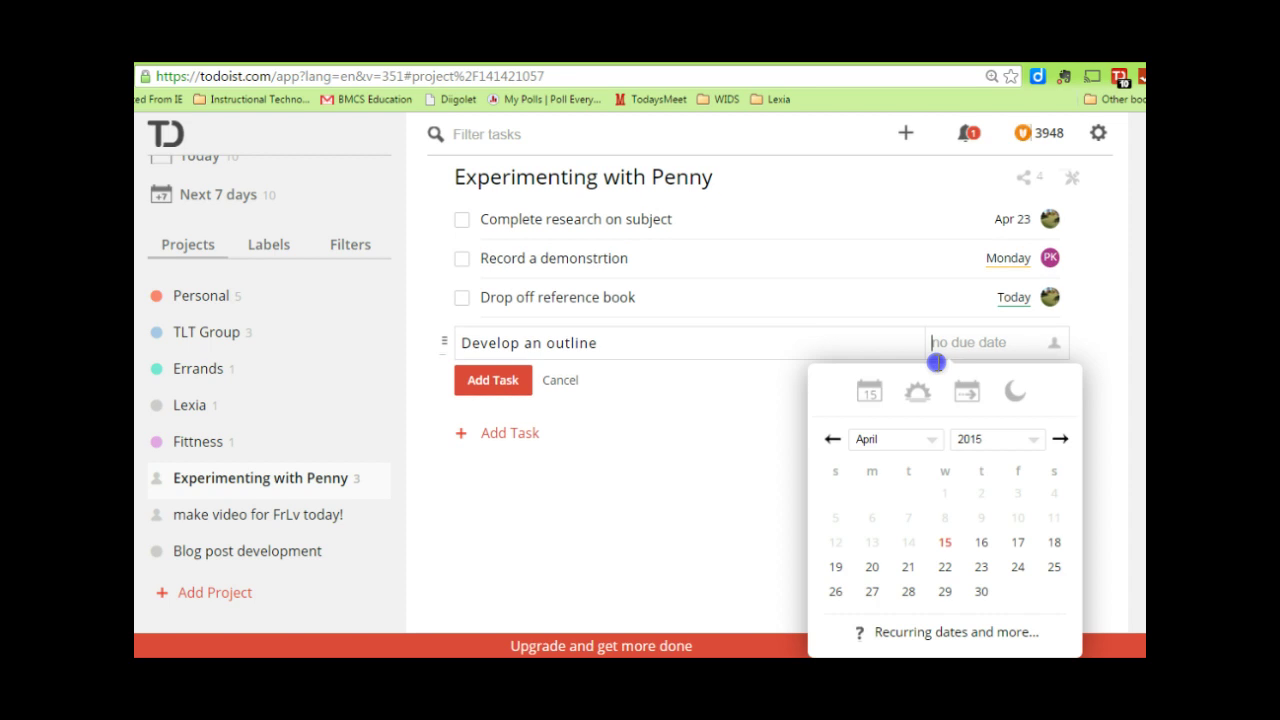
pyautogui.click(872, 567)
pyautogui.click(1053, 342)
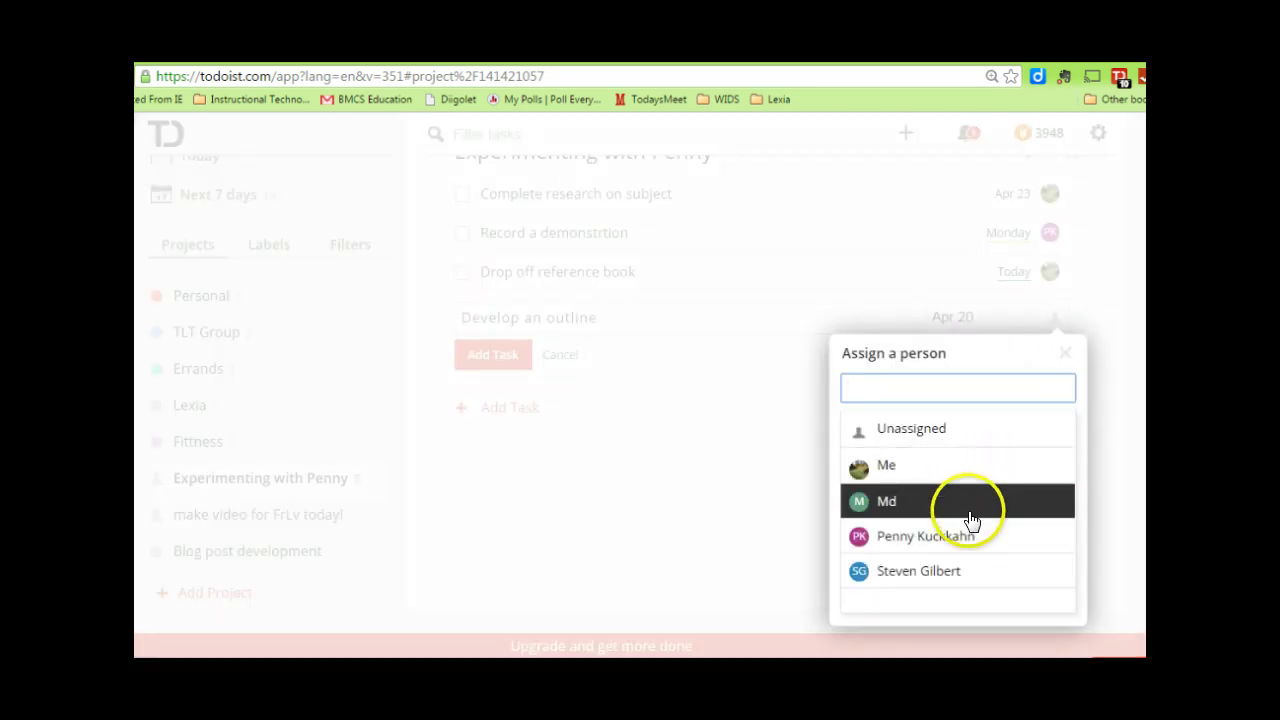
pyautogui.click(970, 538)
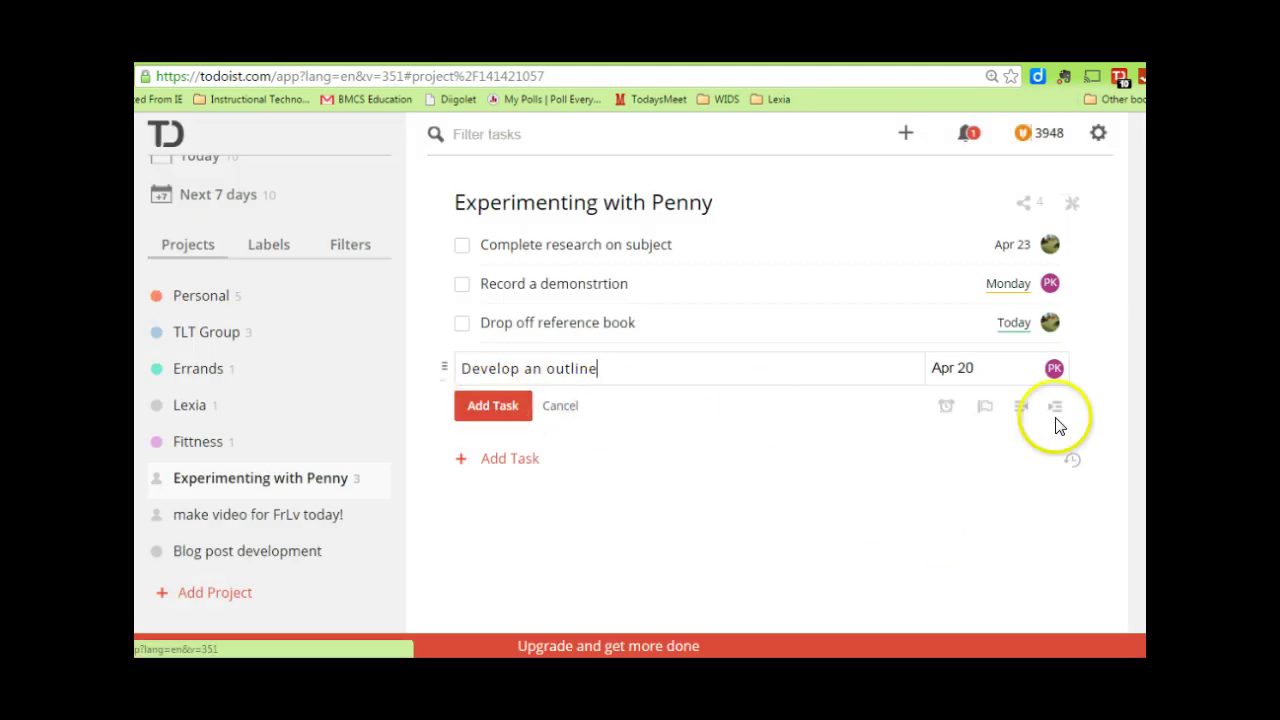
# - Skip the premium-only reminder, give the task priority 1, and save it
pyautogui.click(946, 408)
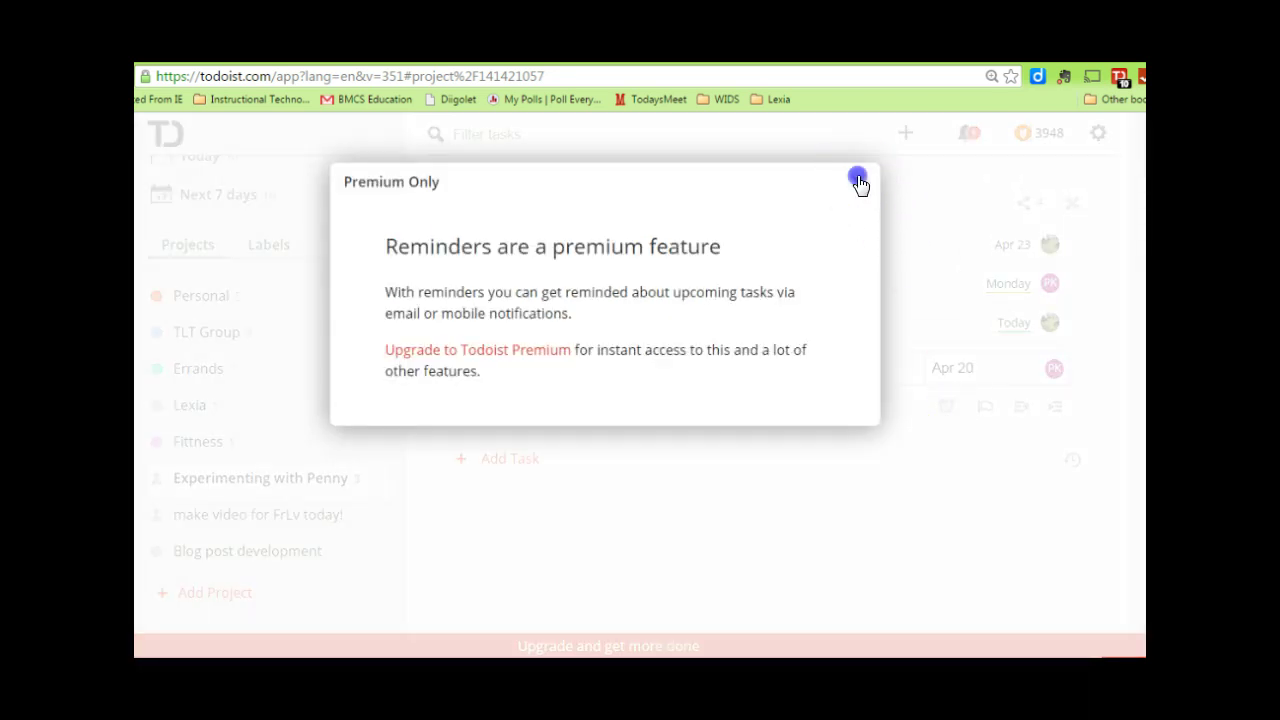
pyautogui.click(857, 182)
pyautogui.click(985, 408)
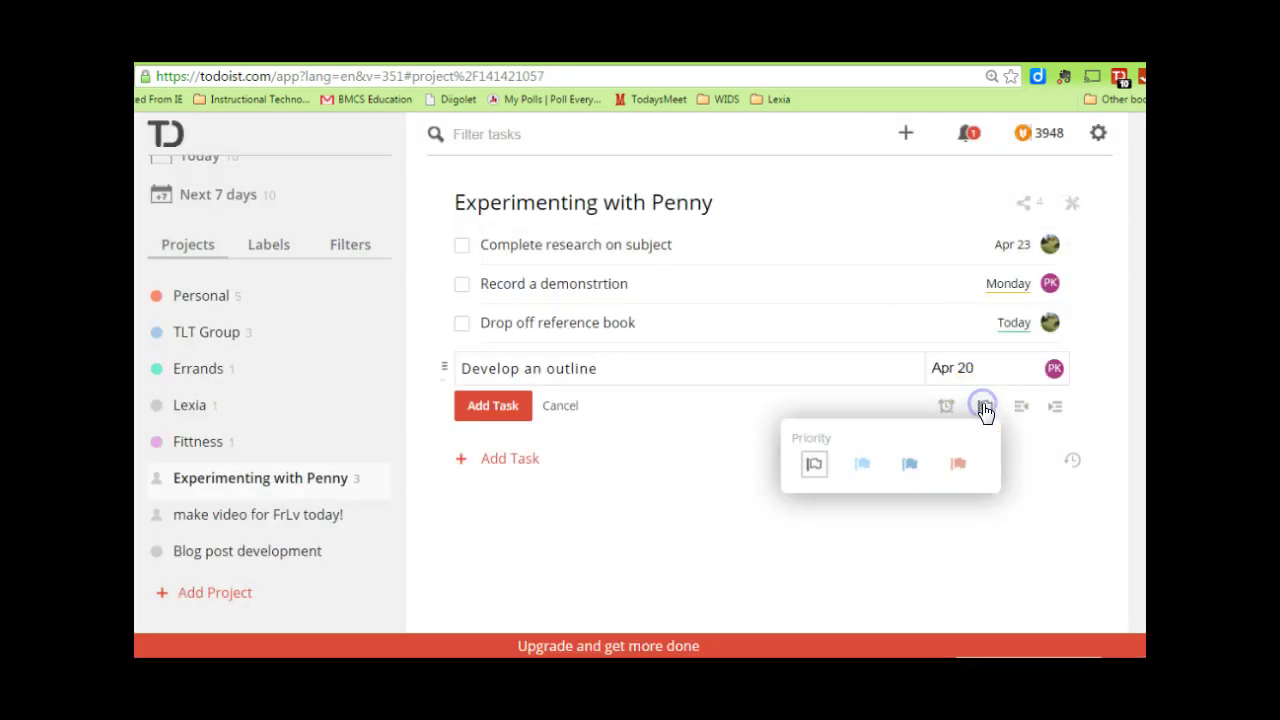
pyautogui.click(960, 464)
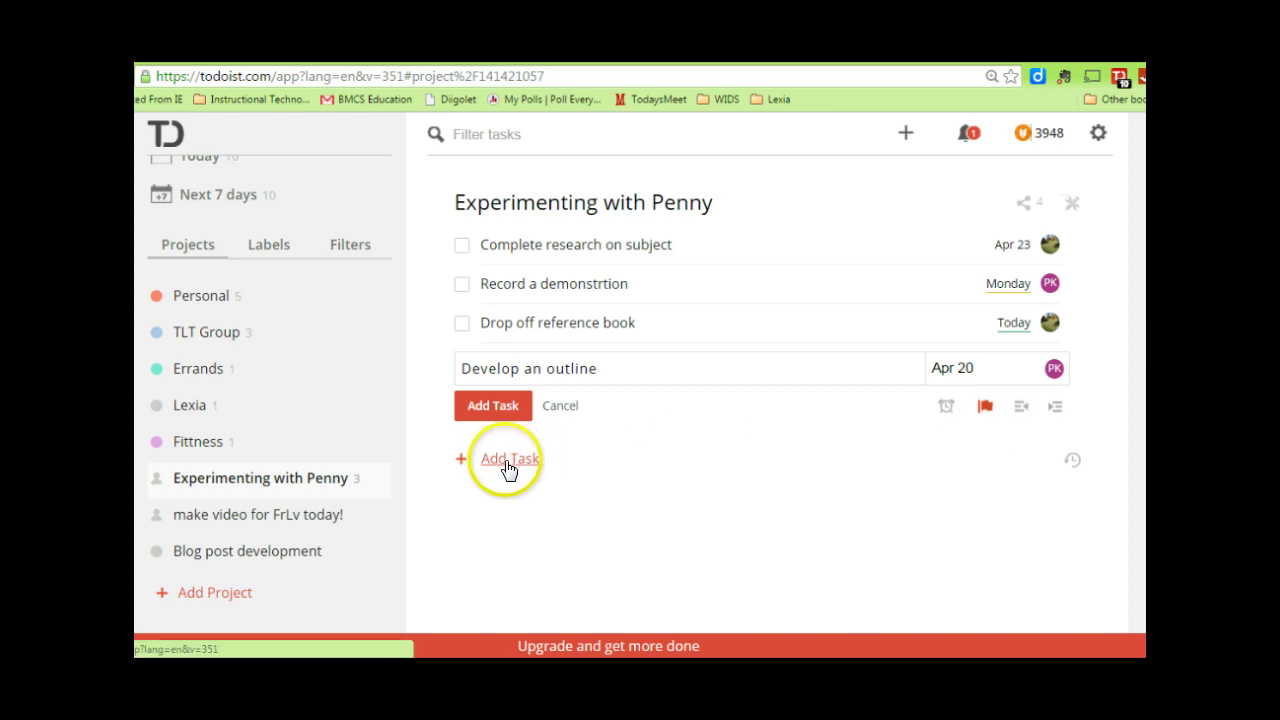
pyautogui.click(497, 408)
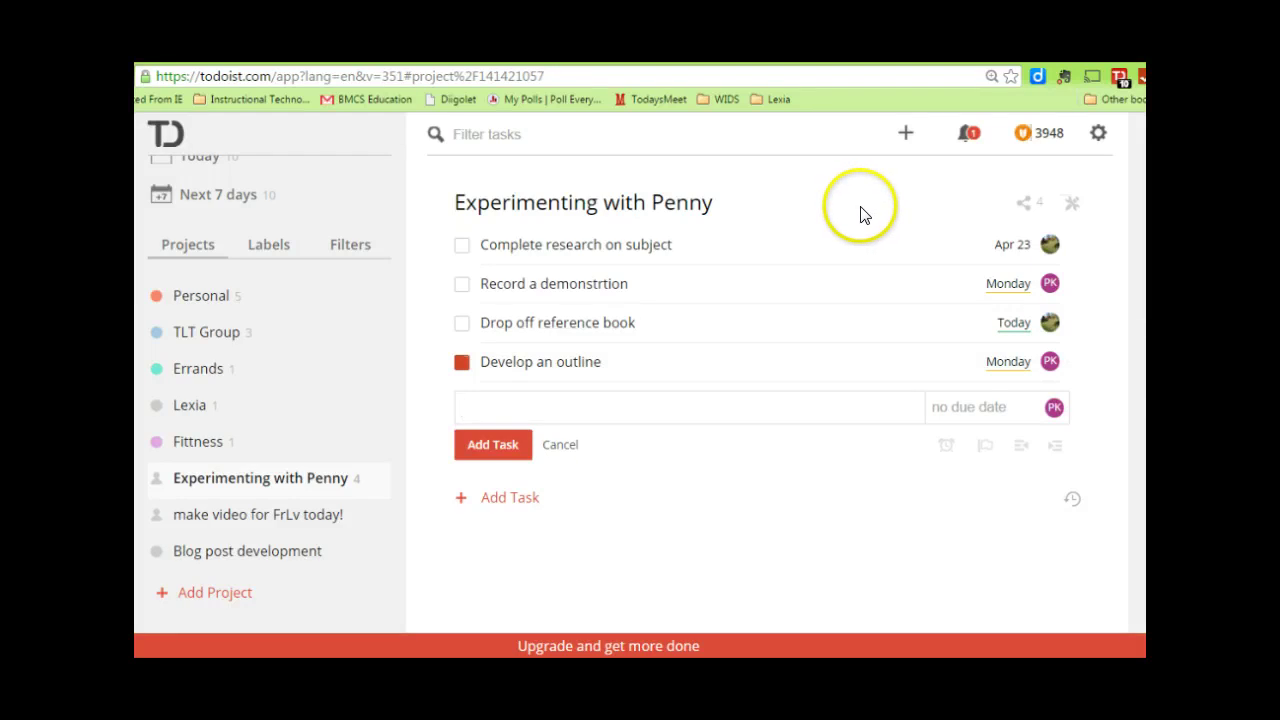
# - Move 'Create new Todoist video' to history from the Todoist extension's task list
pyautogui.click(1117, 76)
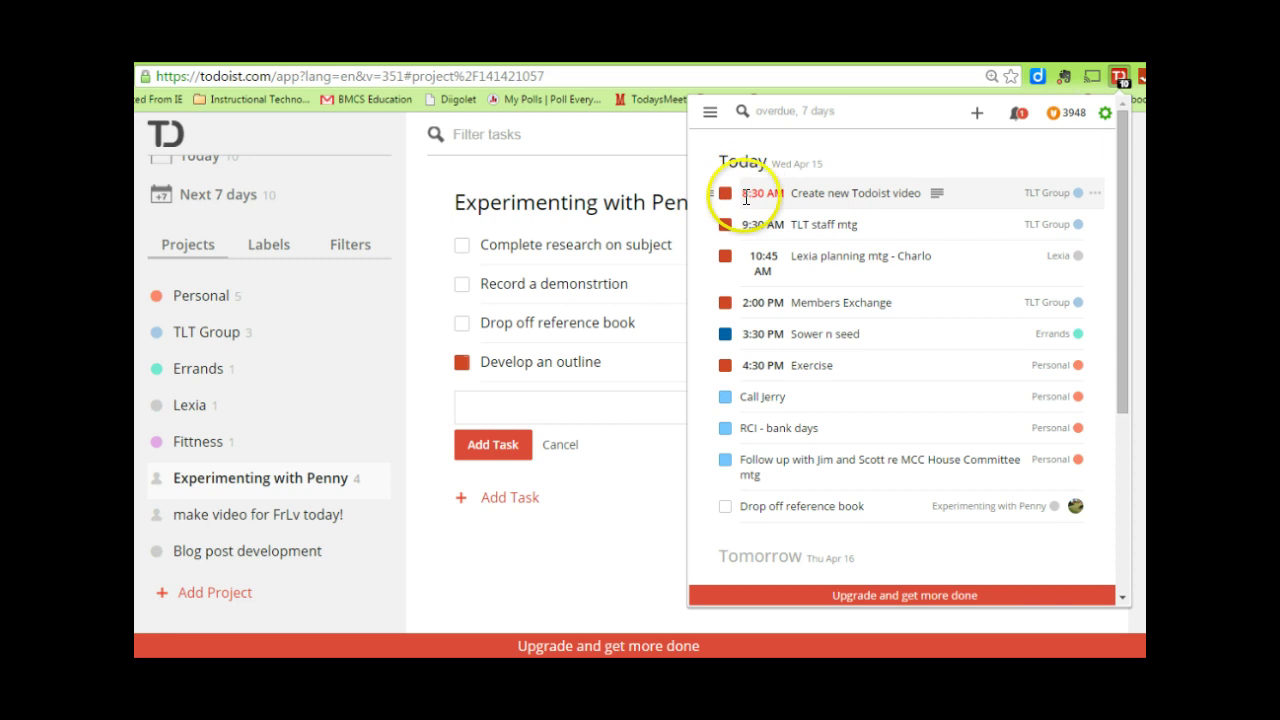
pyautogui.click(1093, 200)
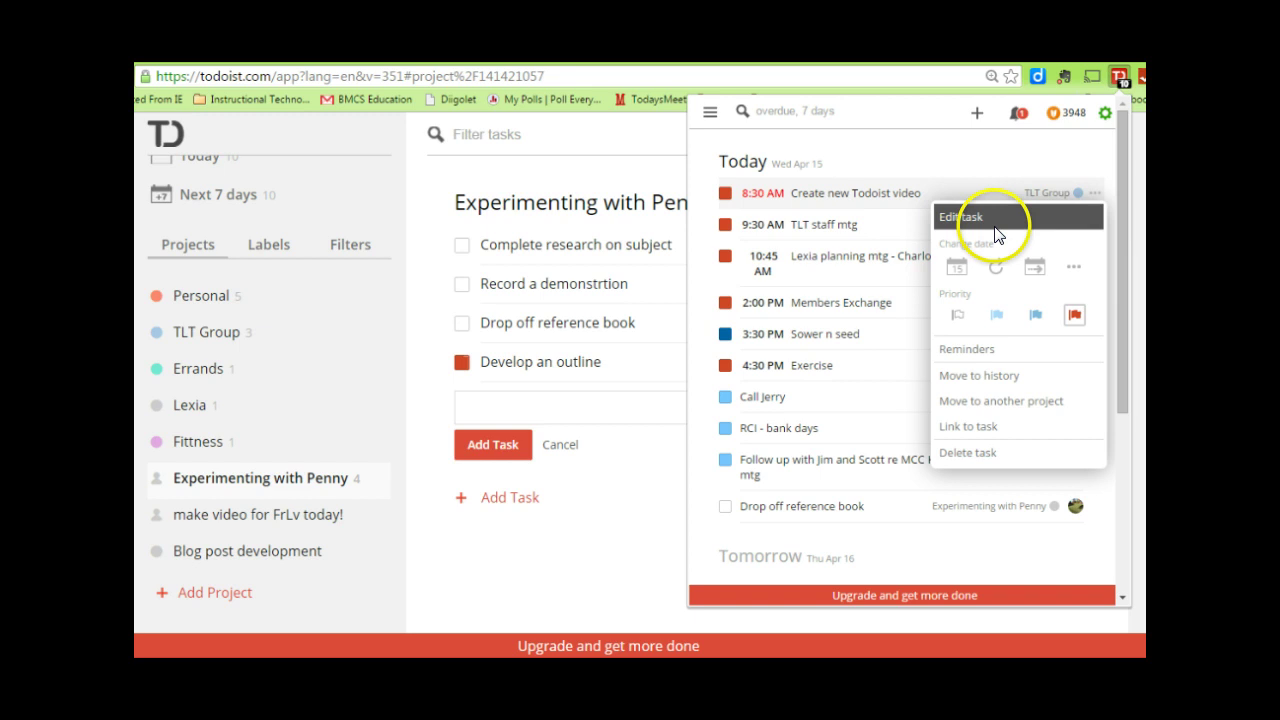
pyautogui.click(986, 375)
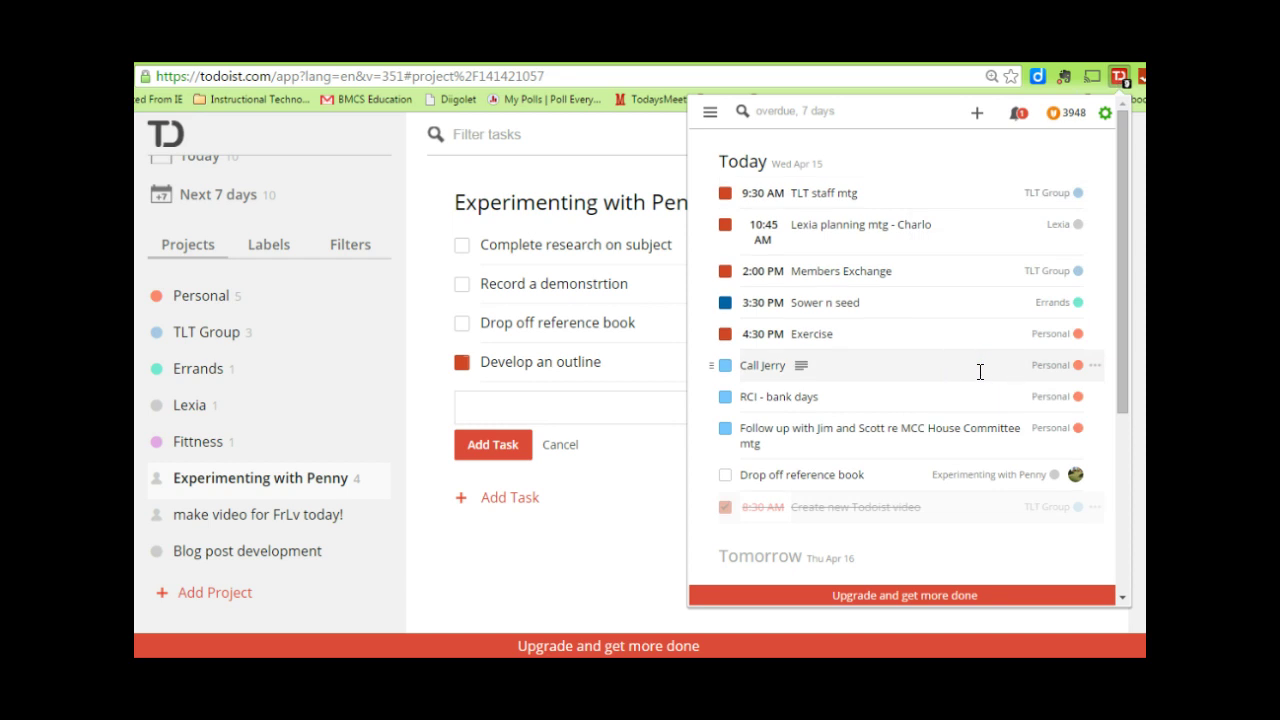
pyautogui.click(722, 352)
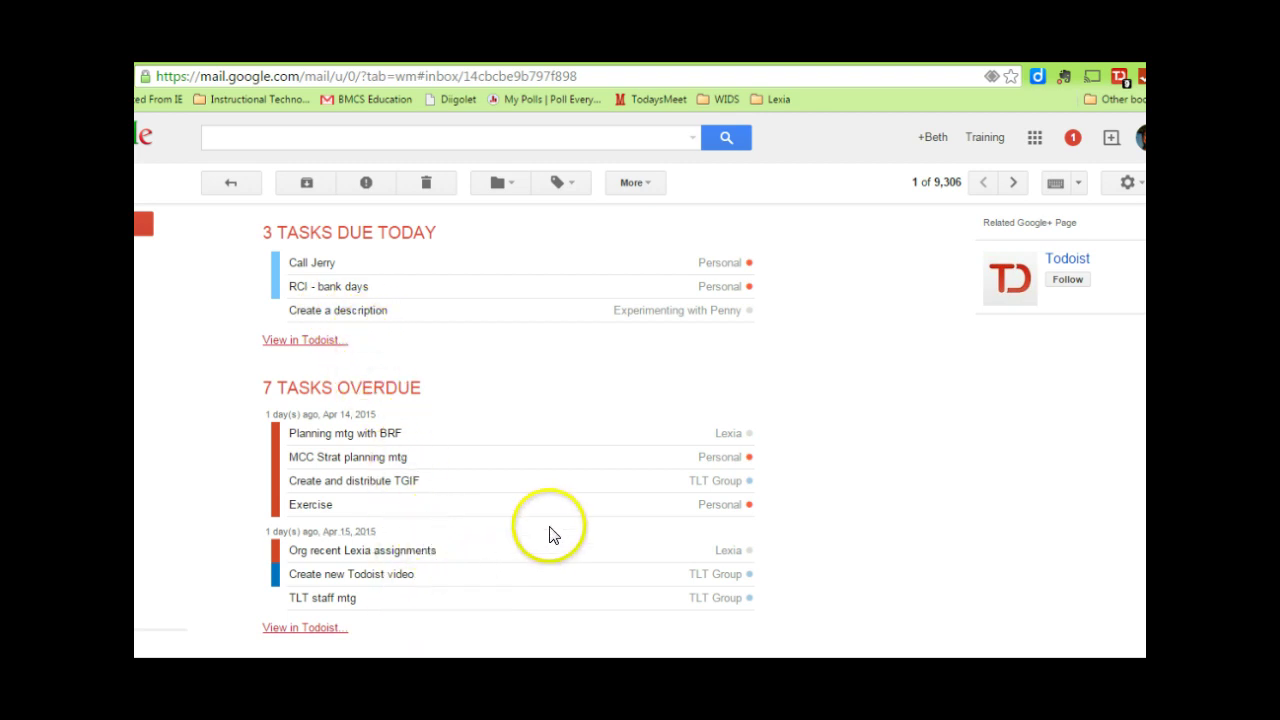
pyautogui.click(722, 466)
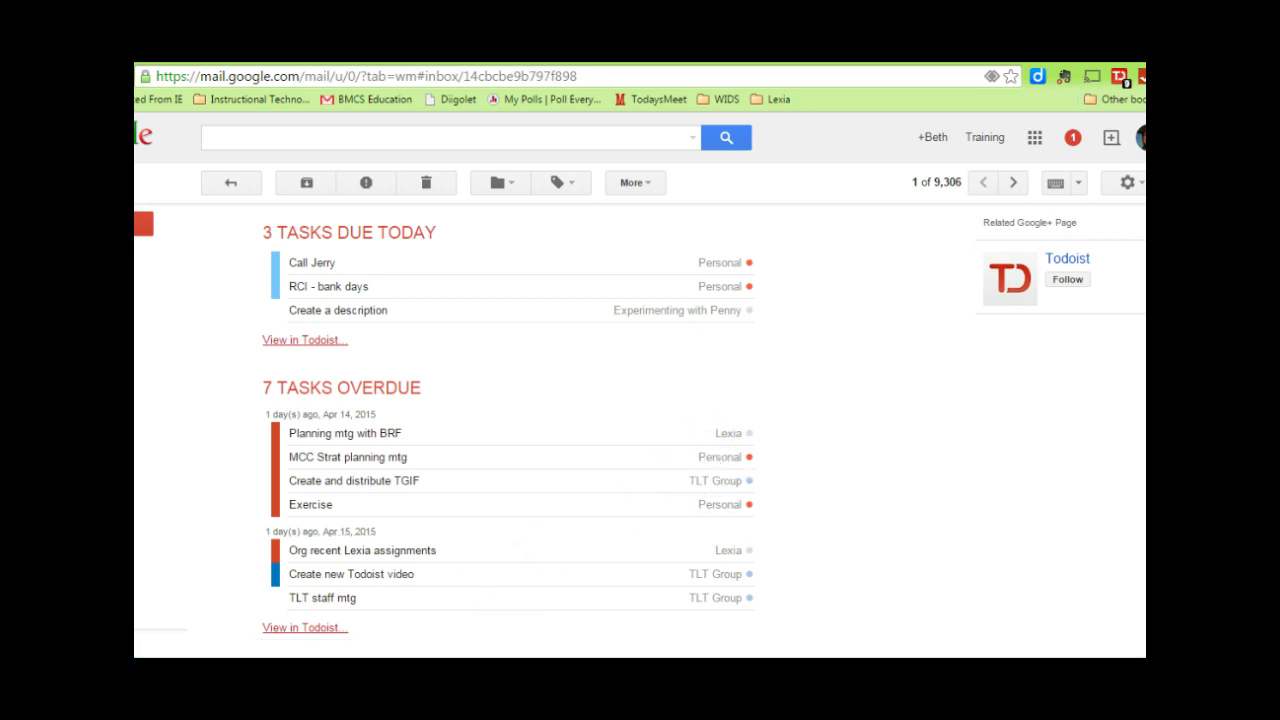